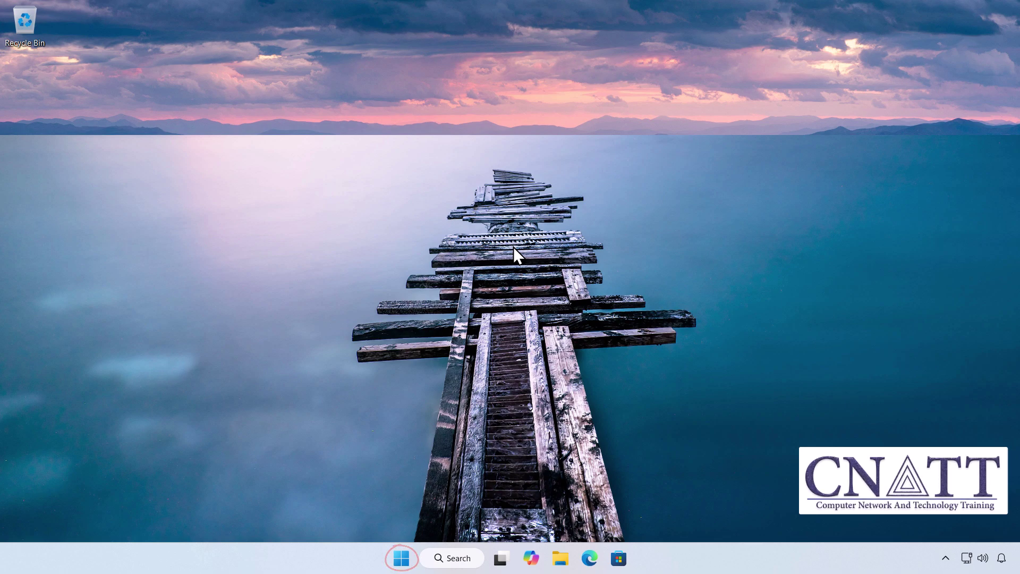
Launch Disk Management from the Win+X menu and clear the partition selection
key("super+x")
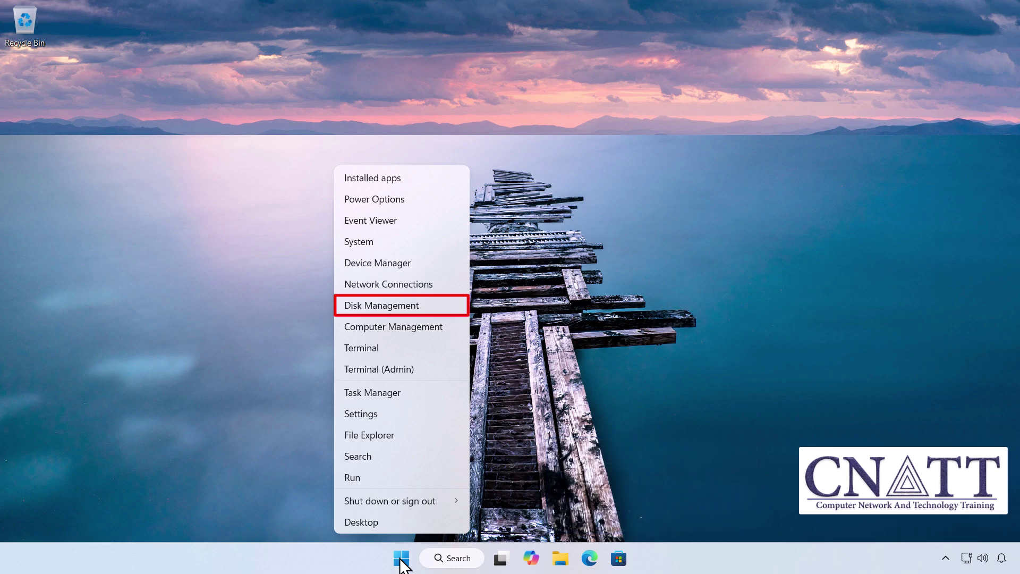
left_click(421, 308)
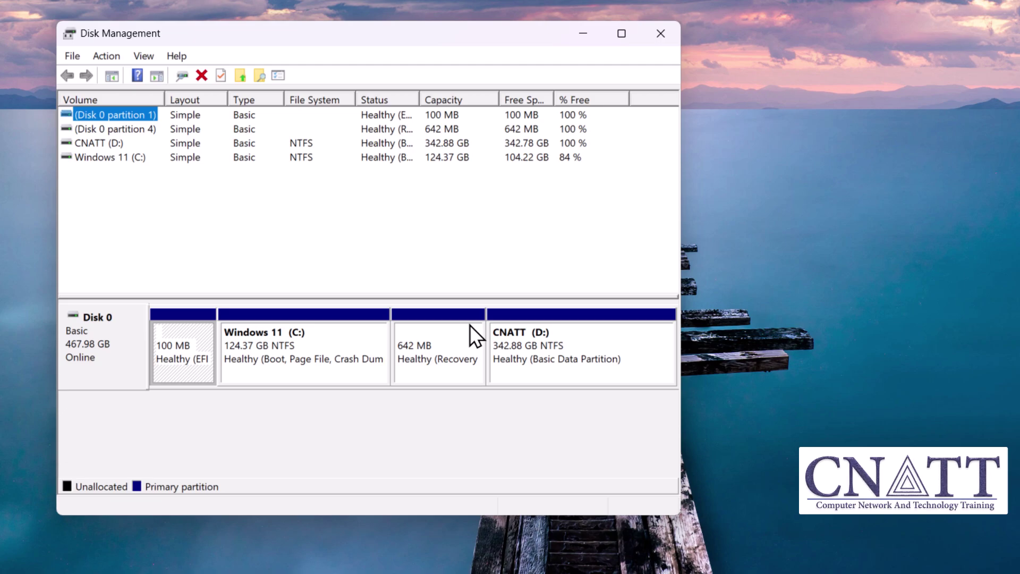
left_click(423, 252)
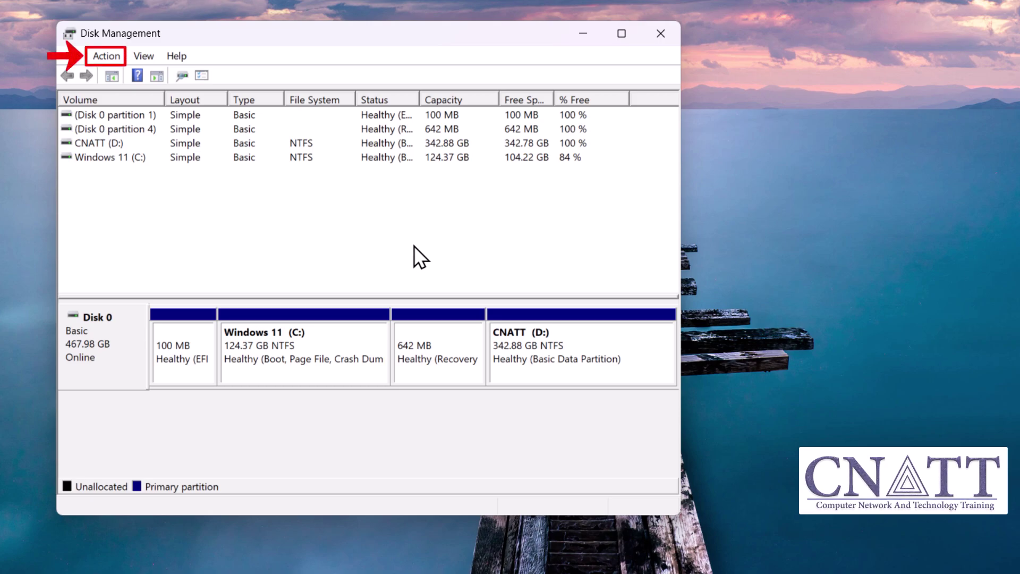
Start a new virtual hard disk saved as VirtualUSB on the CNATT (D:) drive
left_click(107, 61)
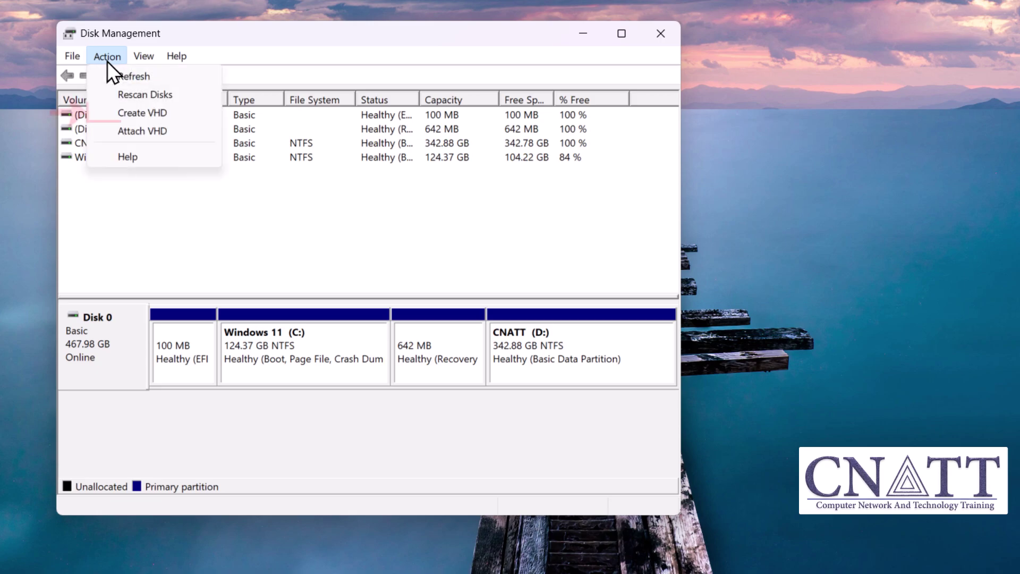
left_click(189, 115)
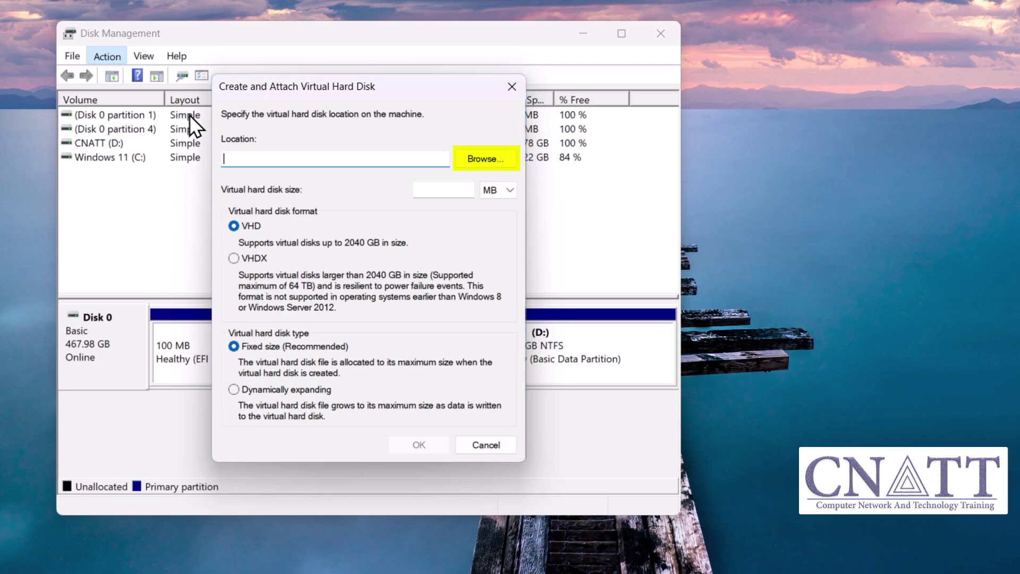
left_click(507, 160)
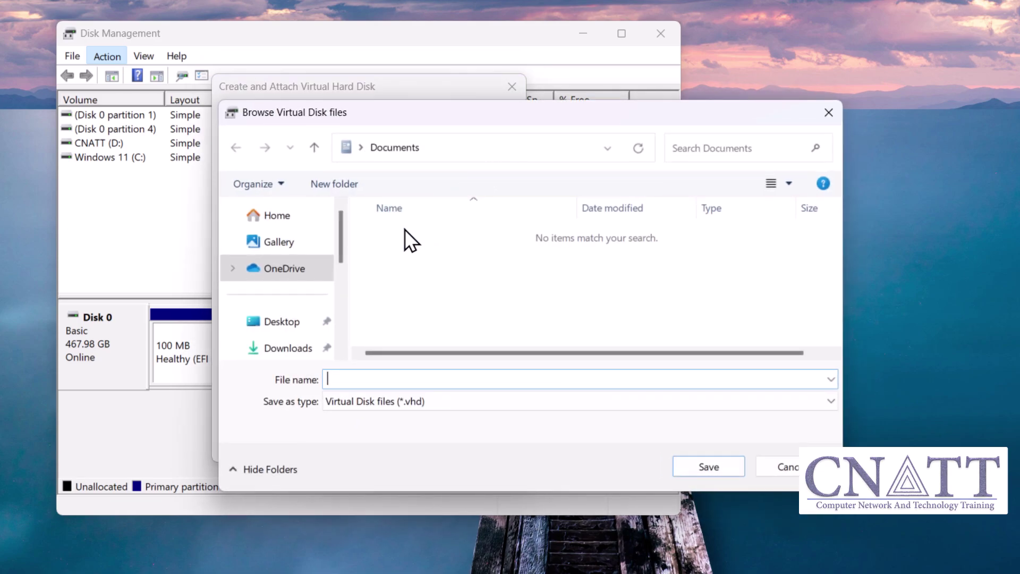
left_click_drag(340, 251, 341, 323)
left_click(302, 318)
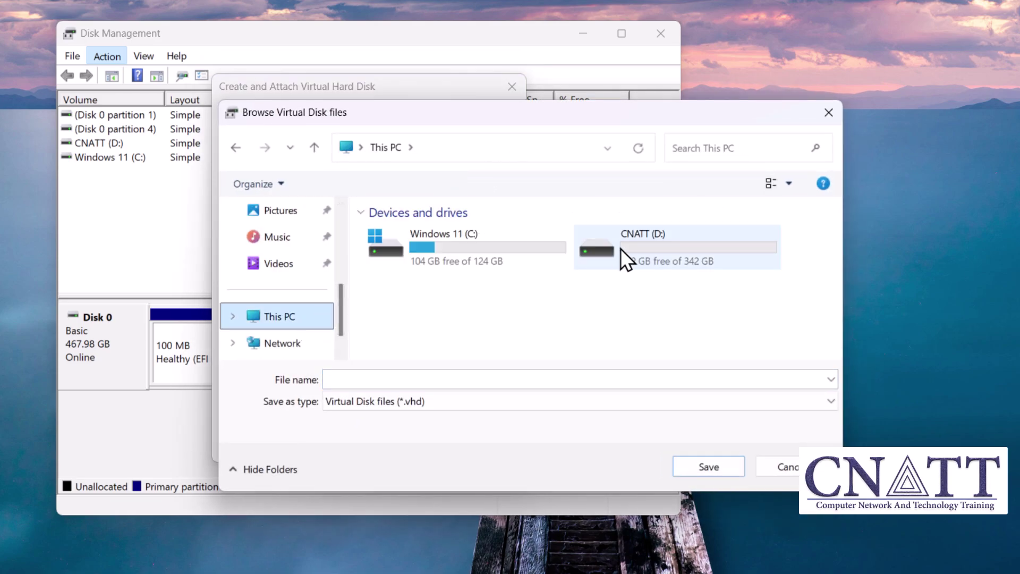
double_click(621, 249)
type("irtu")
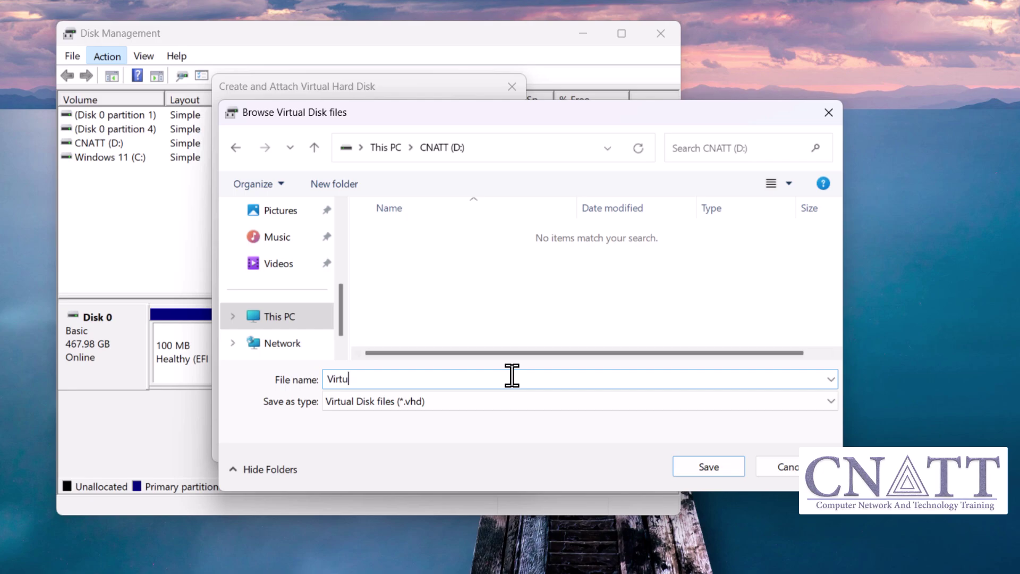
type("alUSB")
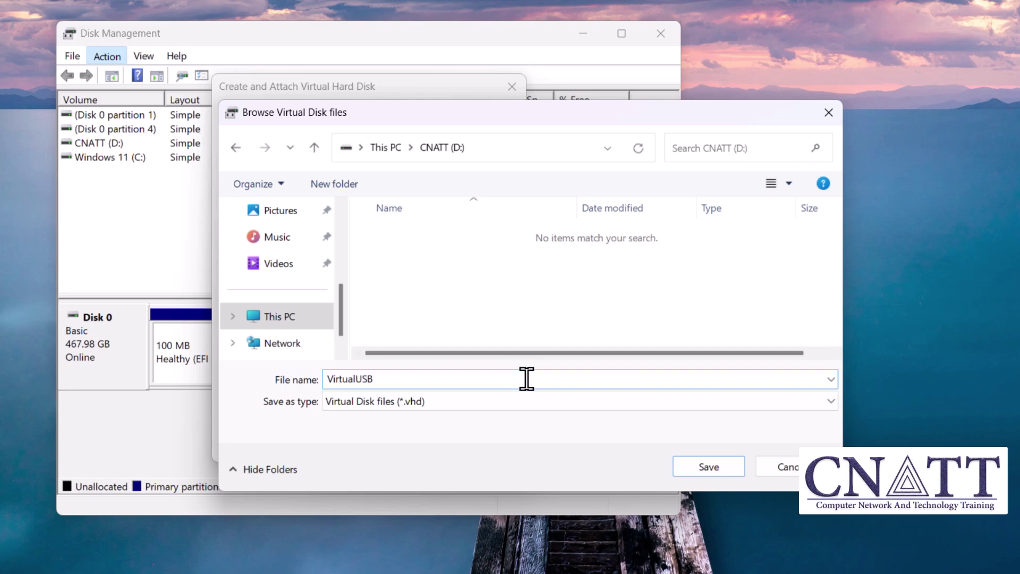
left_click(717, 462)
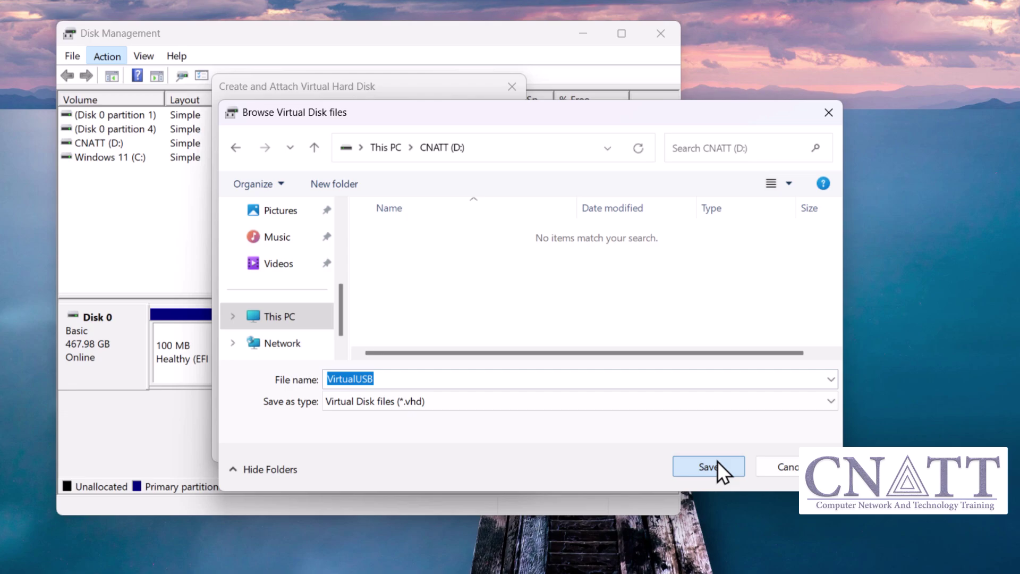
Switch the disk size unit to GB and enter a size of 32
left_click(508, 191)
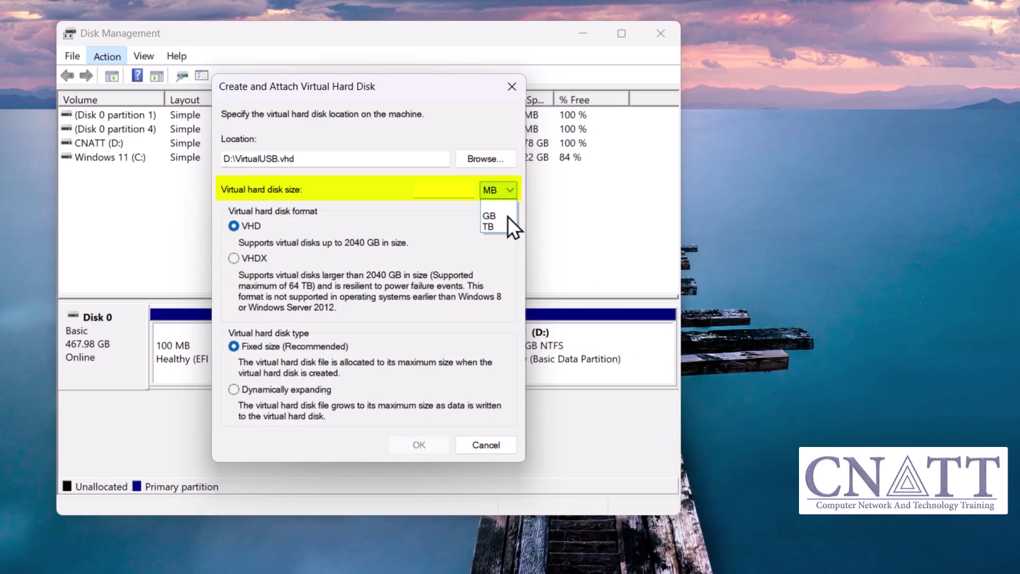
left_click(507, 216)
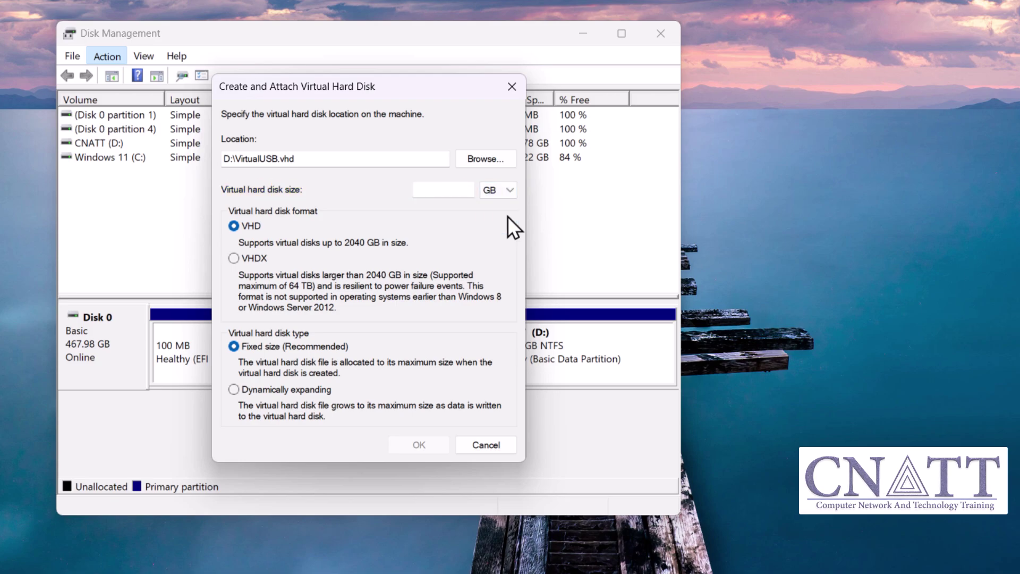
left_click(464, 192)
type("32")
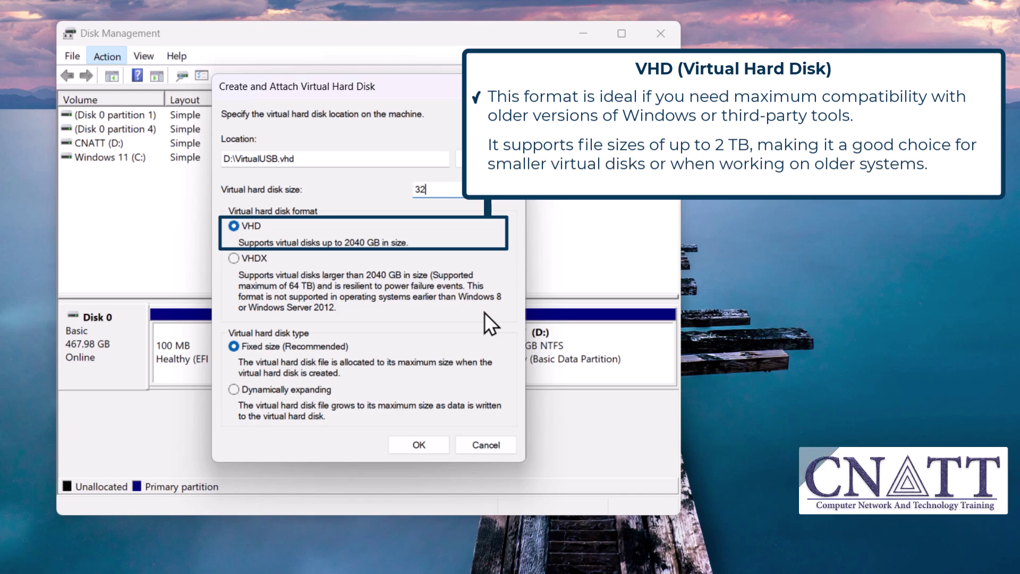
Try the VHDX format for the virtual disk
left_click(239, 263)
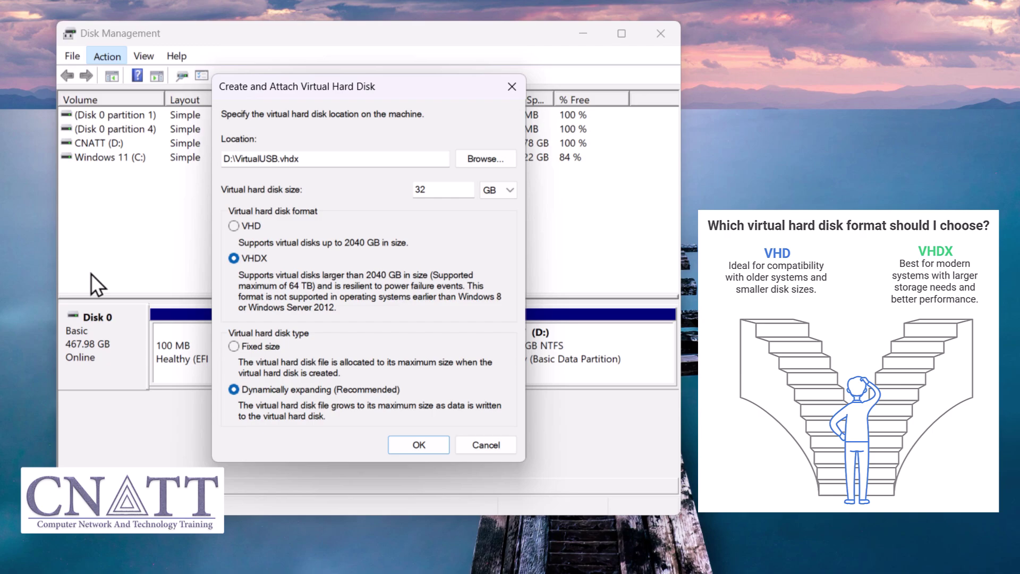
Switch the virtual disk format back to VHD, keeping fixed size
left_click(235, 227)
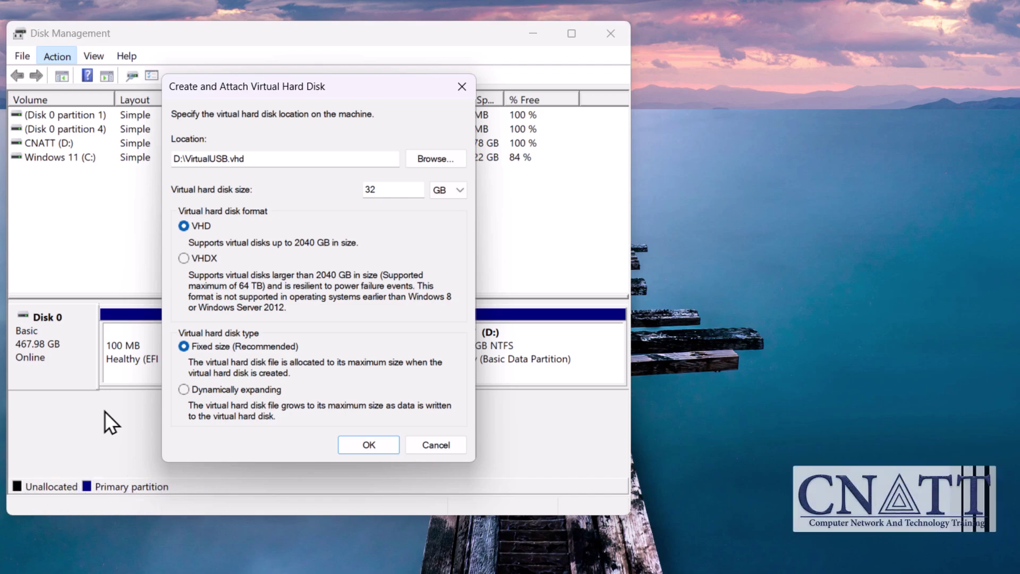
Confirm creating and attaching the 32 GB virtual disk D:\VirtualUSB.vhd
left_click(381, 446)
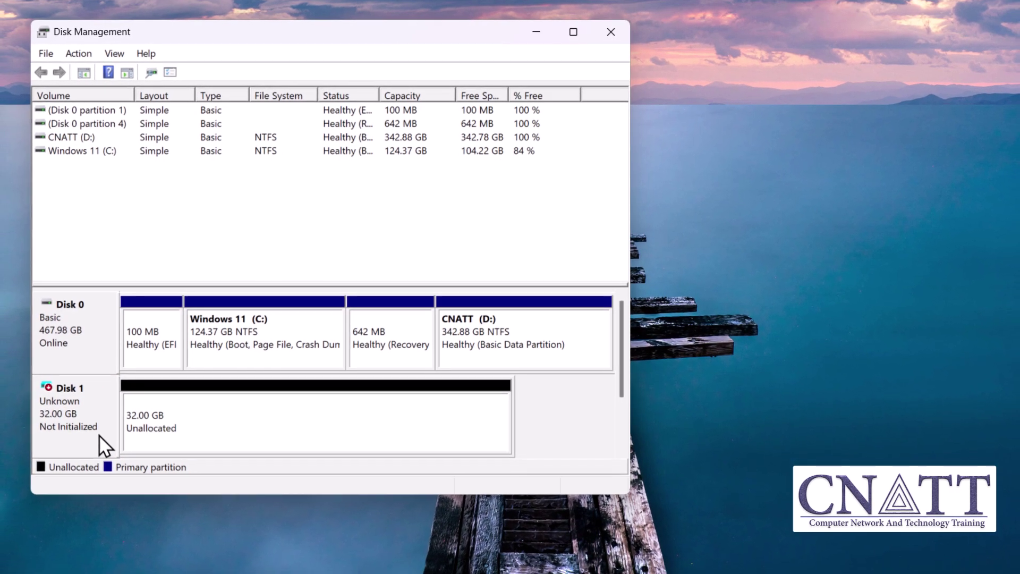
Initialize Disk 1 with the GPT partition style
right_click(99, 435)
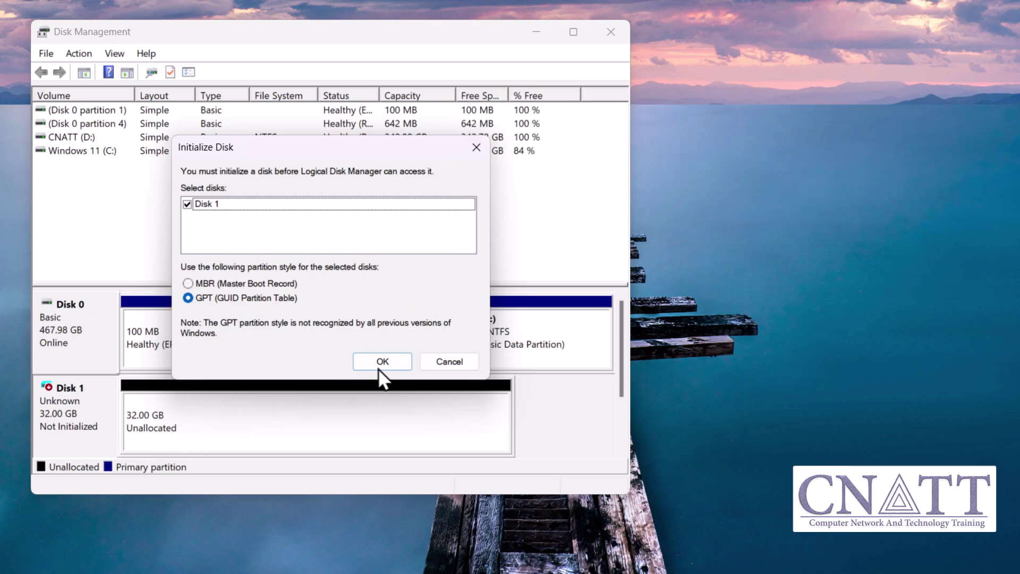
left_click(383, 365)
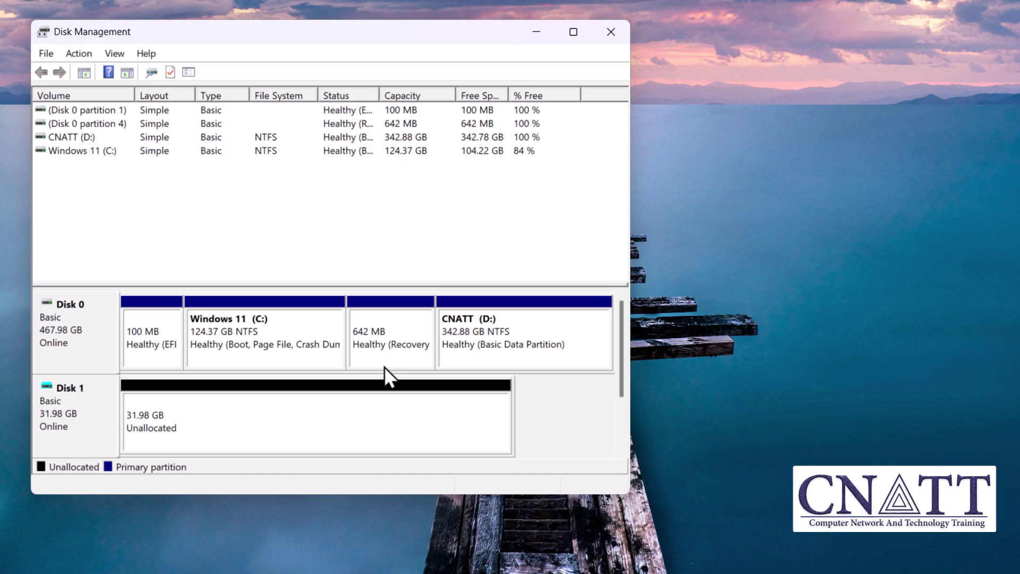
Start a New Simple Volume on Disk 1's unallocated space and pass the welcome page
right_click(406, 412)
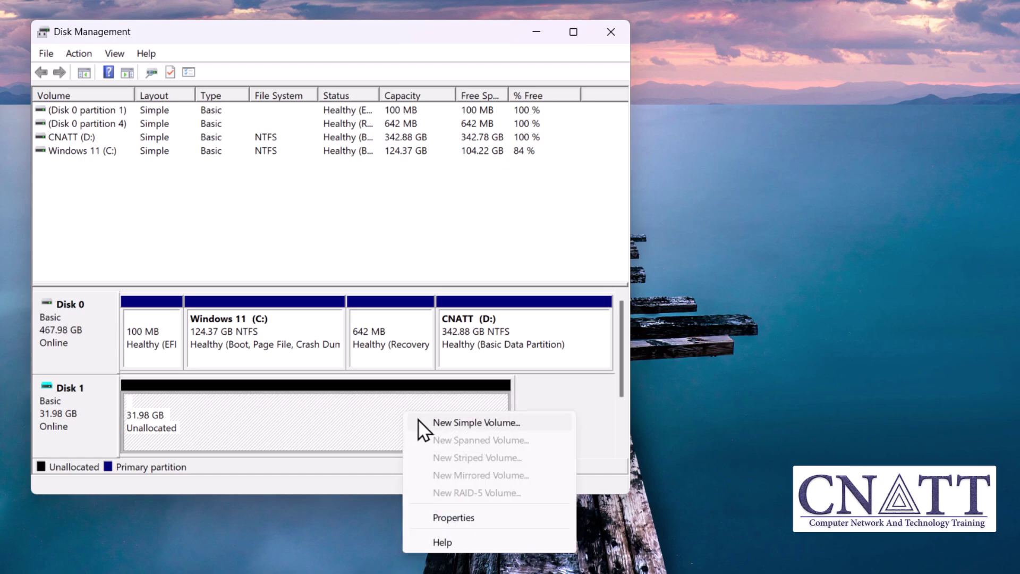
left_click(418, 428)
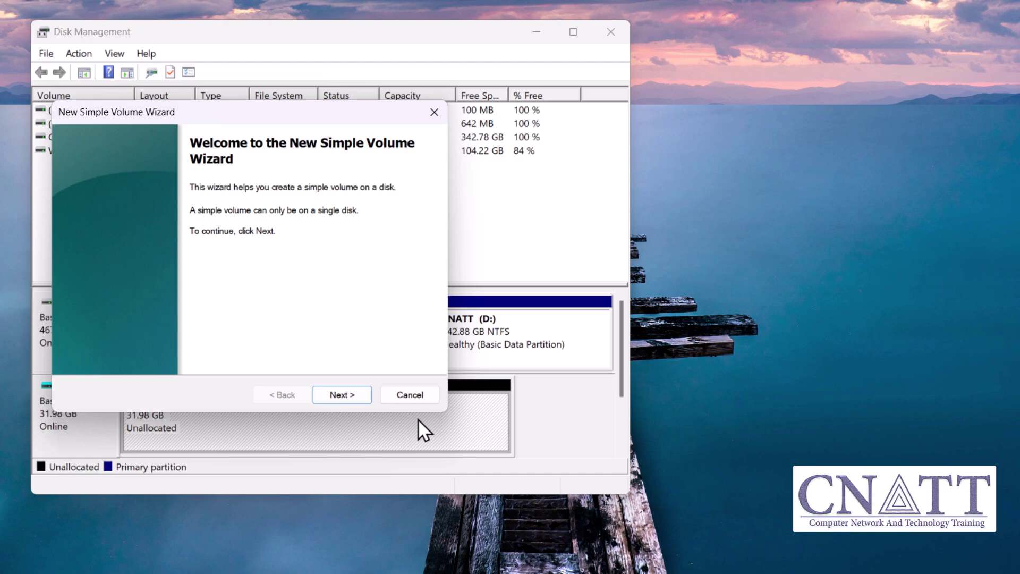
left_click(367, 403)
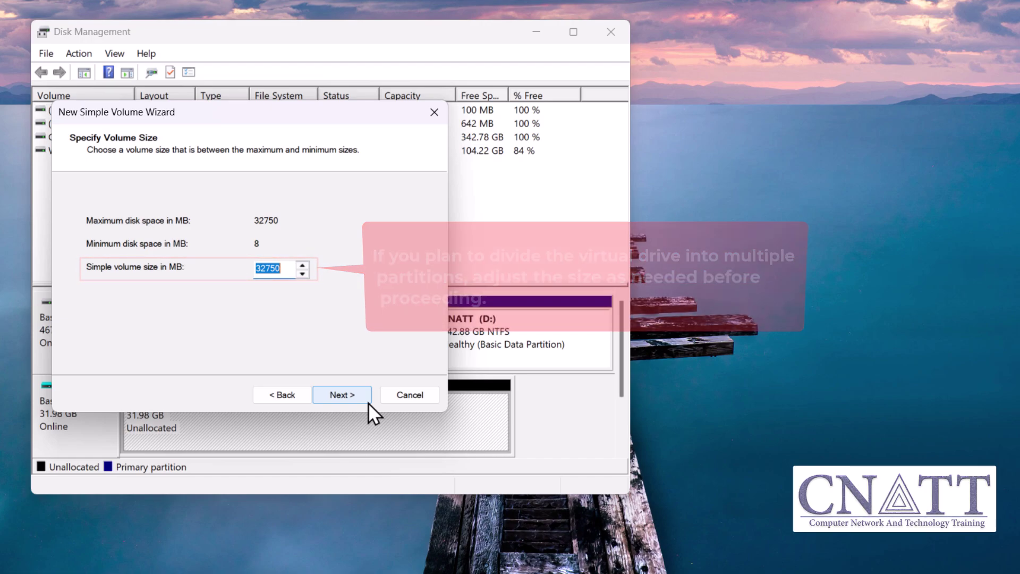
Keep the maximum 32750 MB volume size
left_click(367, 401)
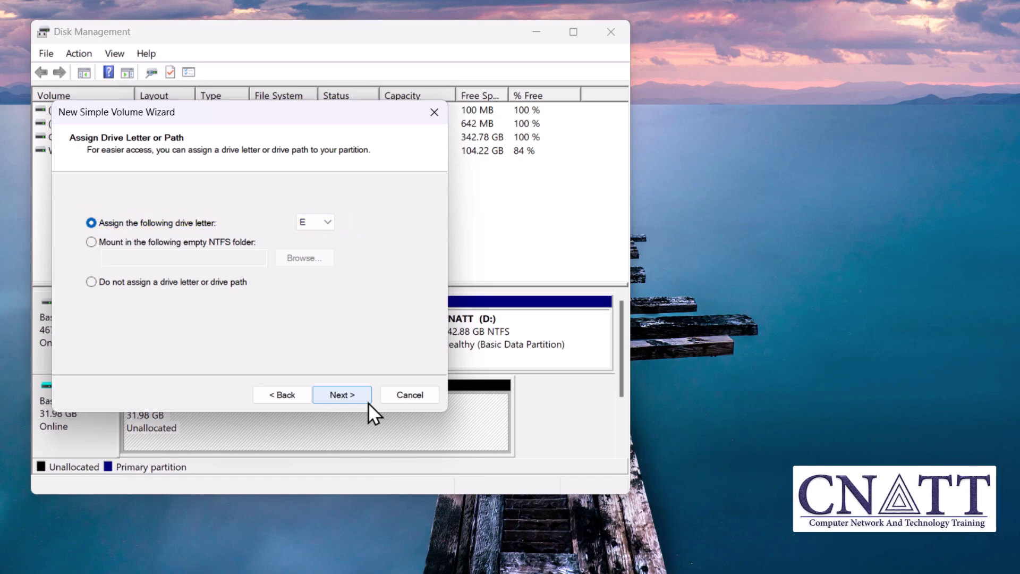
Keep drive letter E and NTFS, and relabel the volume VirtualDrive
left_click(368, 403)
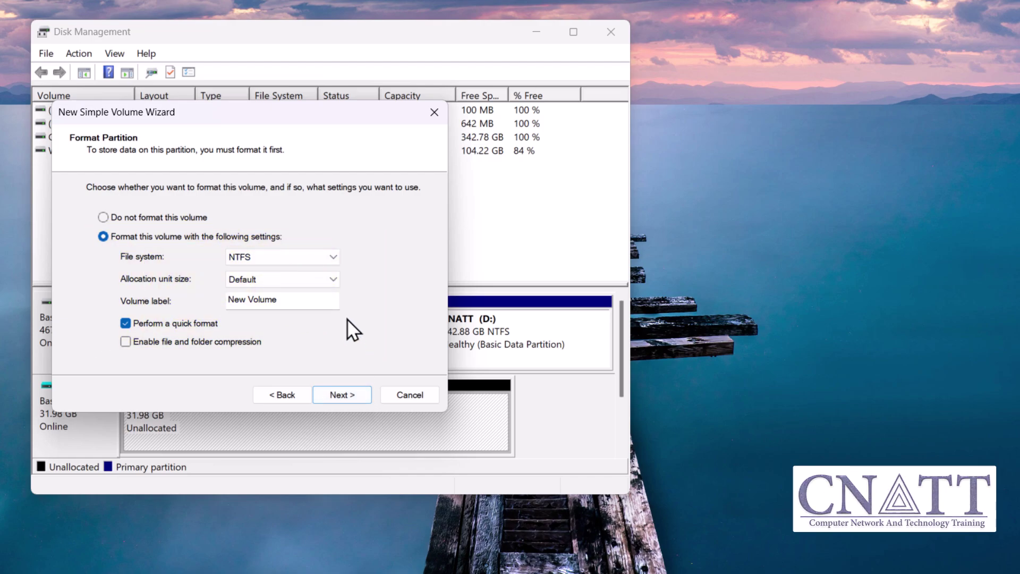
left_click(335, 257)
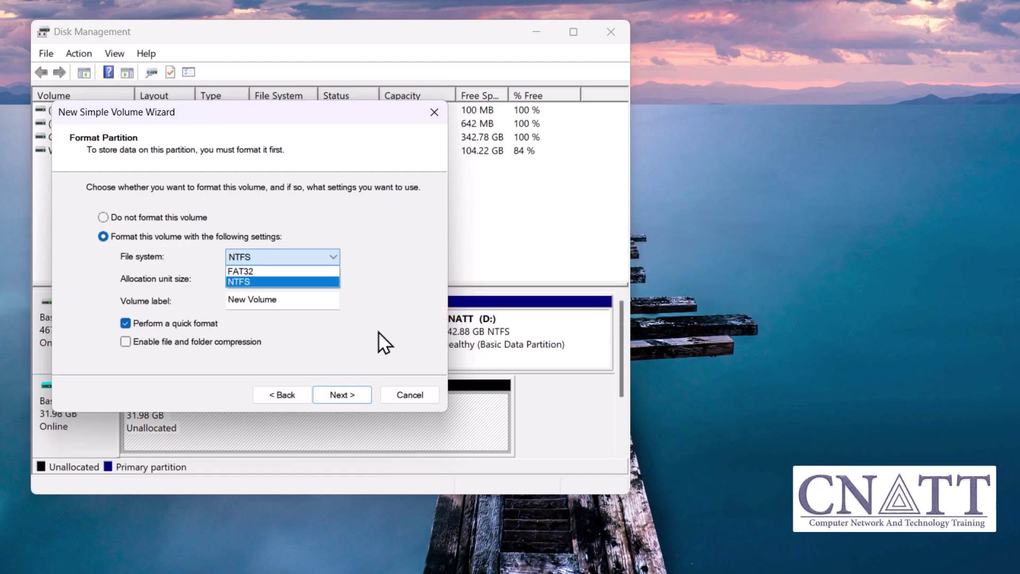
left_click(379, 331)
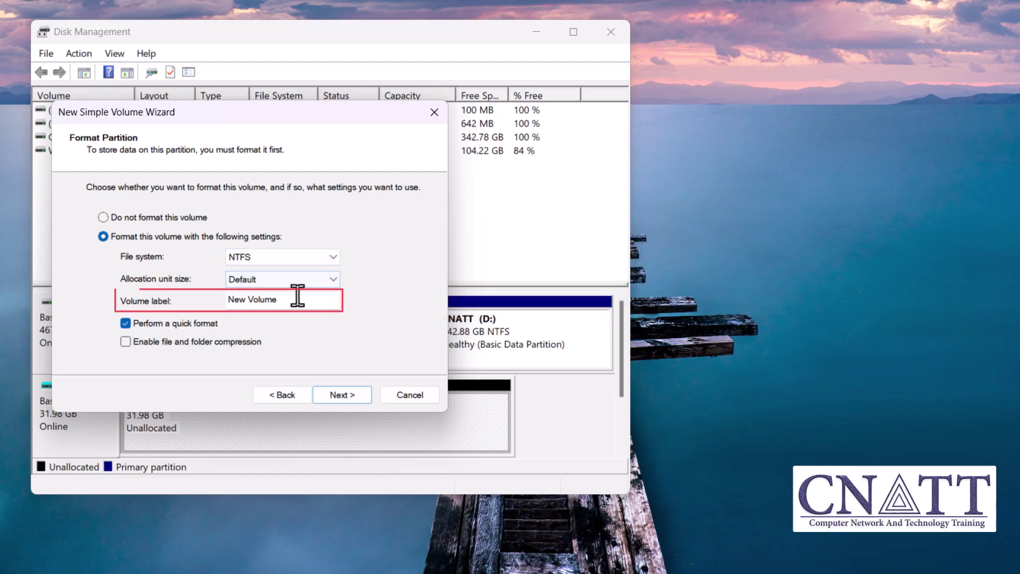
left_click_drag(298, 296, 201, 294)
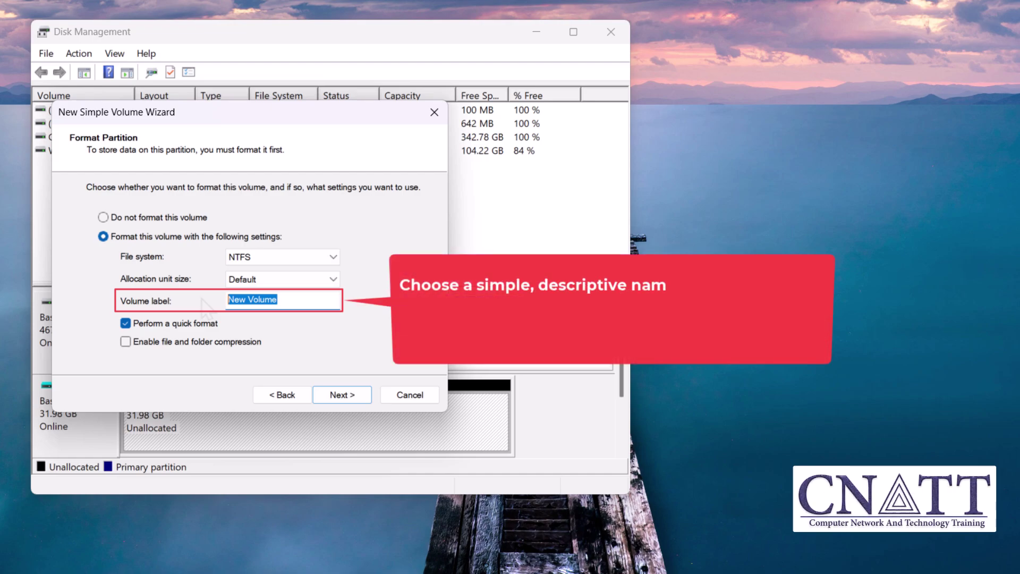
type("Vir")
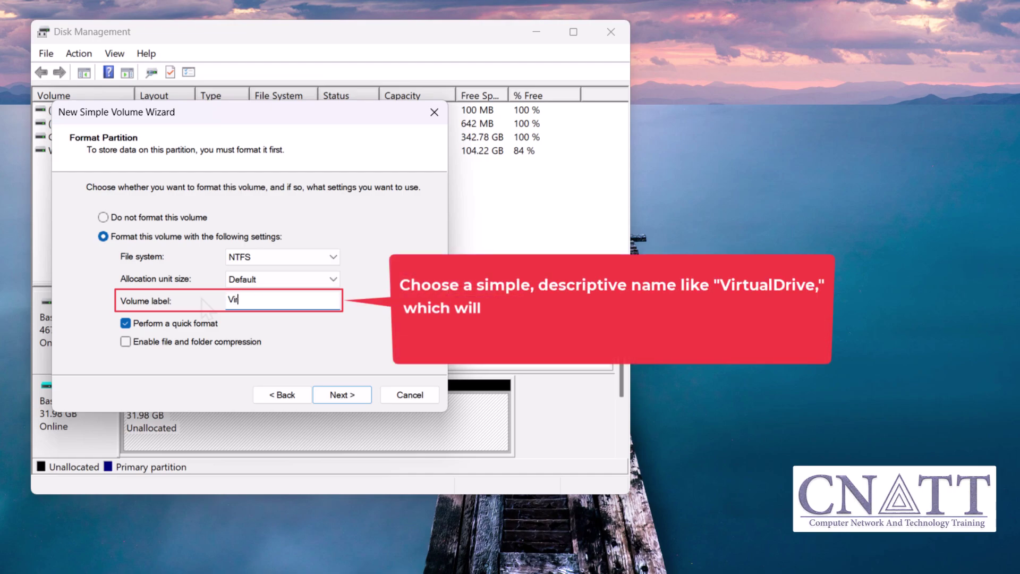
type("tualD")
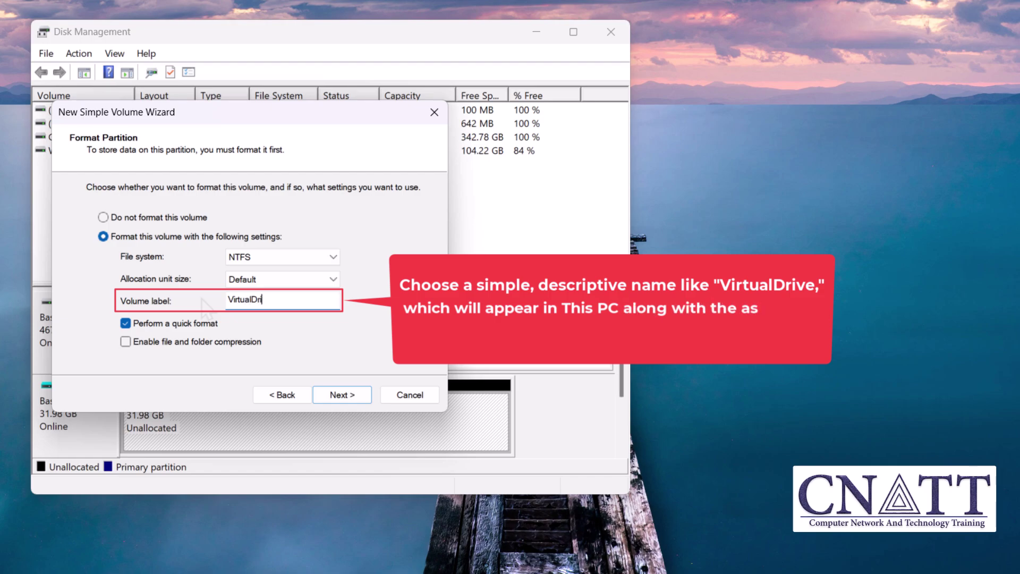
type("rive")
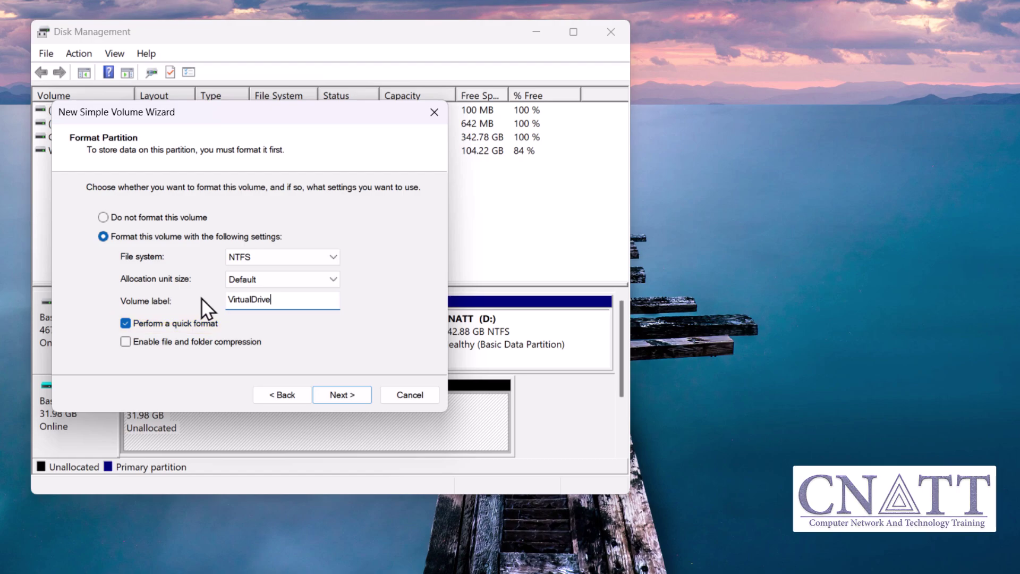
Complete the wizard to create the 31.98 GB NTFS volume VirtualDrive (E:) on Disk 1
left_click(349, 396)
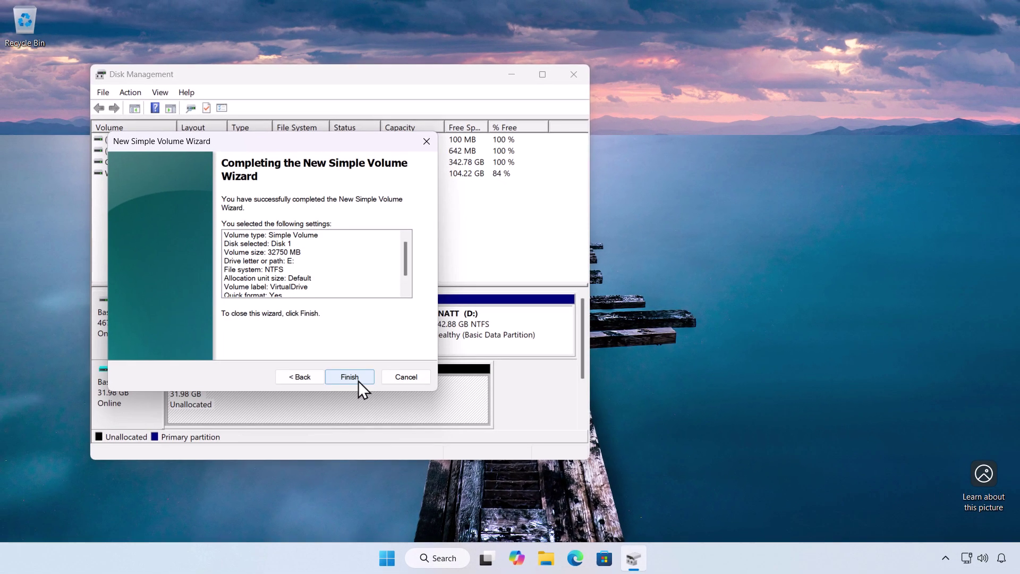
left_click(349, 376)
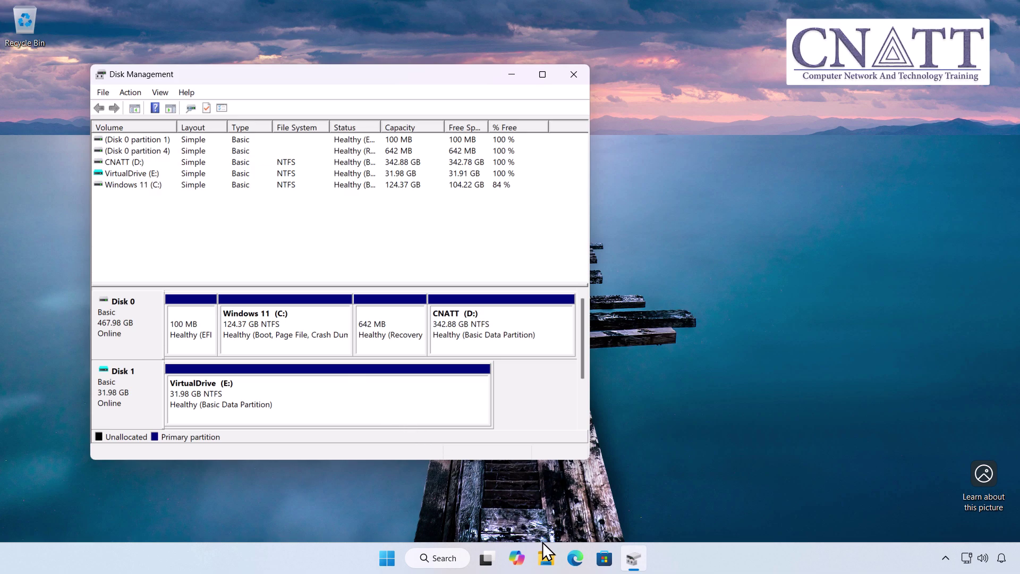
In File Explorer's This PC, confirm VirtualDrive (E:) opens empty with 31.9 GB free
left_click(546, 557)
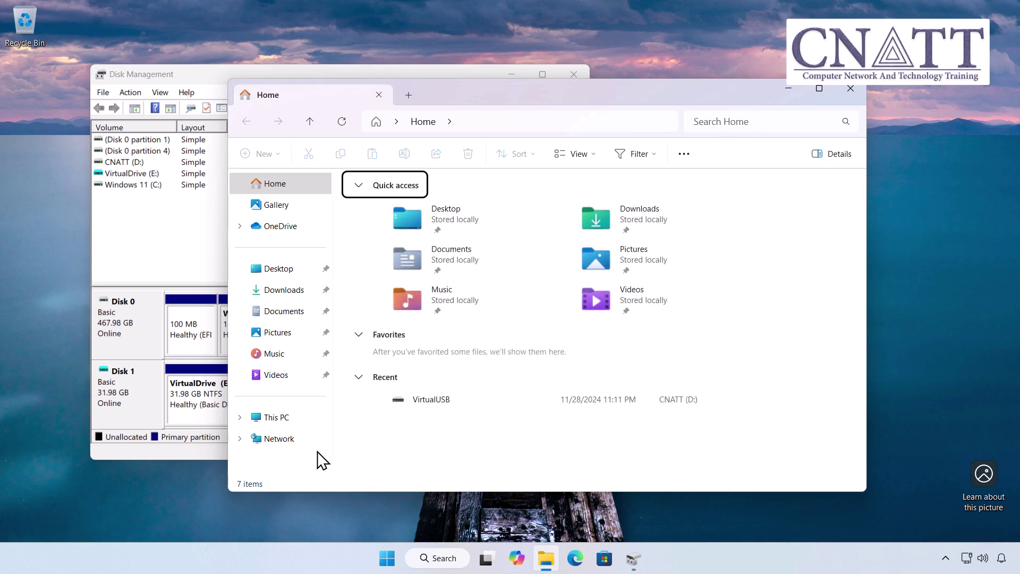
left_click(287, 420)
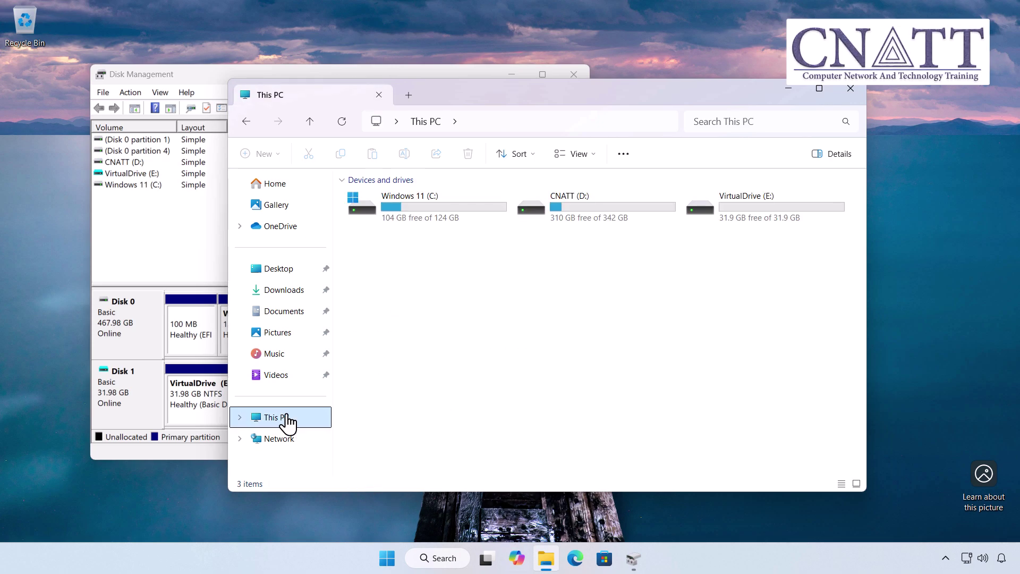
double_click(758, 229)
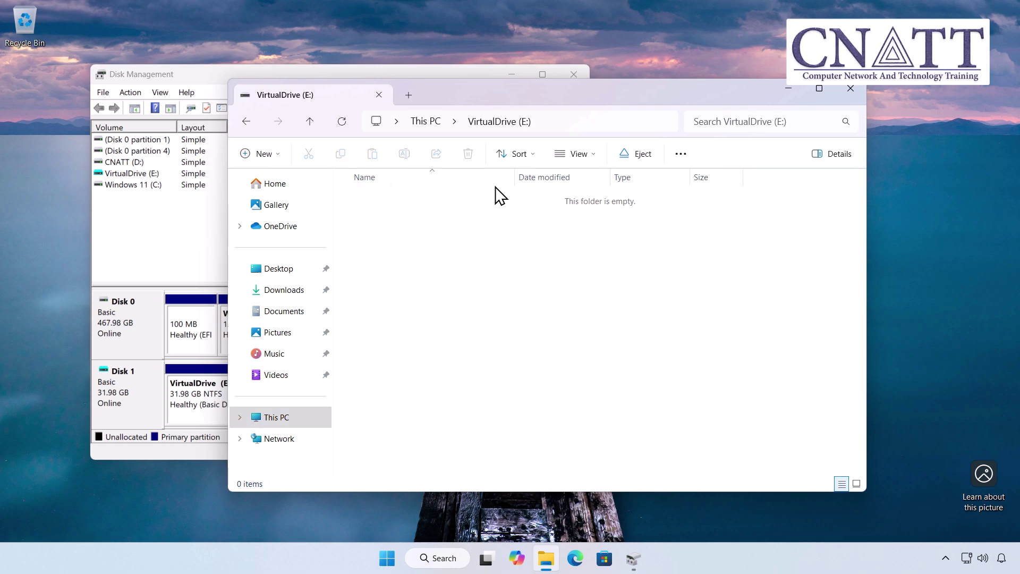
left_click(247, 123)
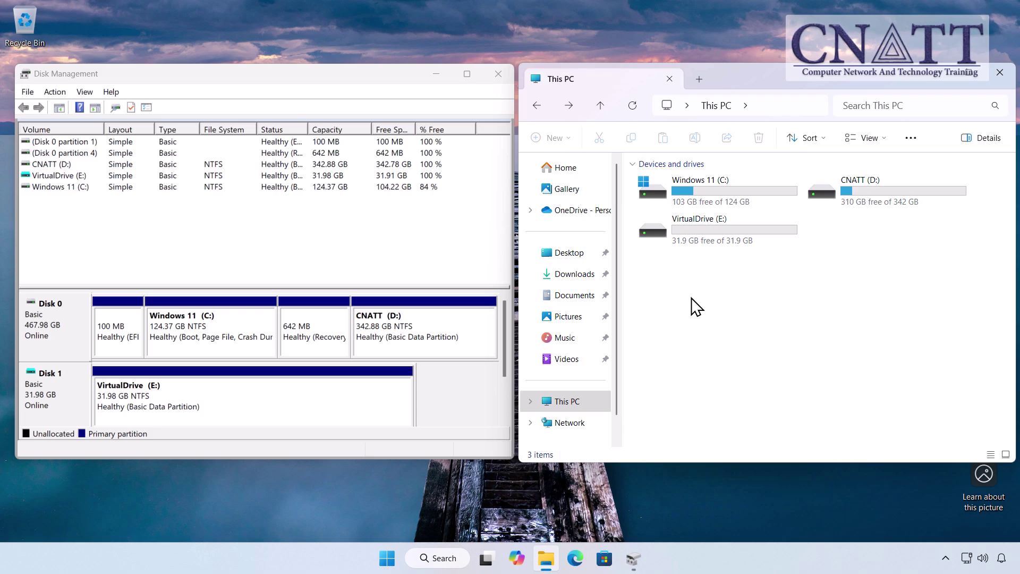
Detach Disk 1's virtual hard disk with Detach VHD and confirm
right_click(76, 401)
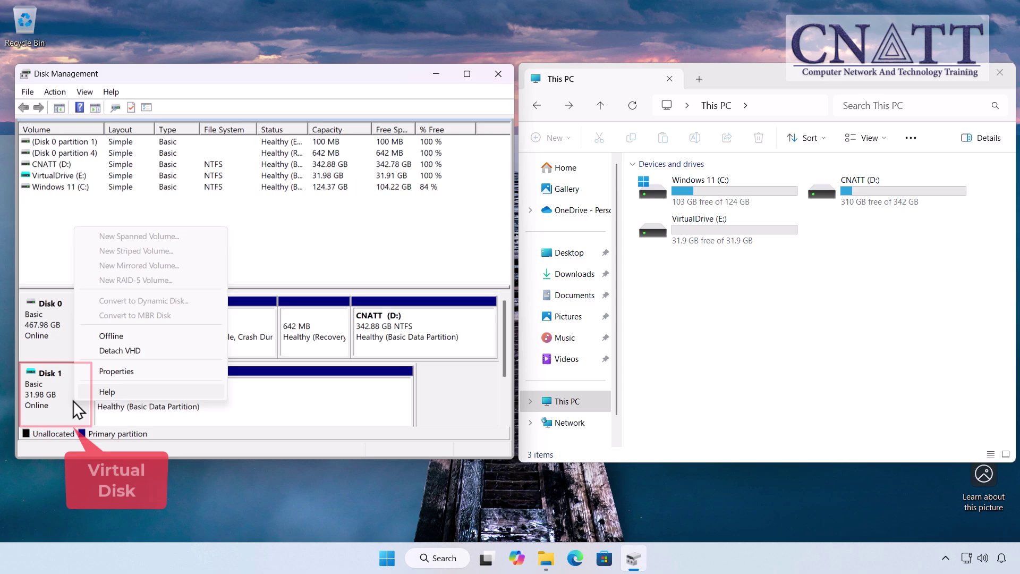
left_click(169, 351)
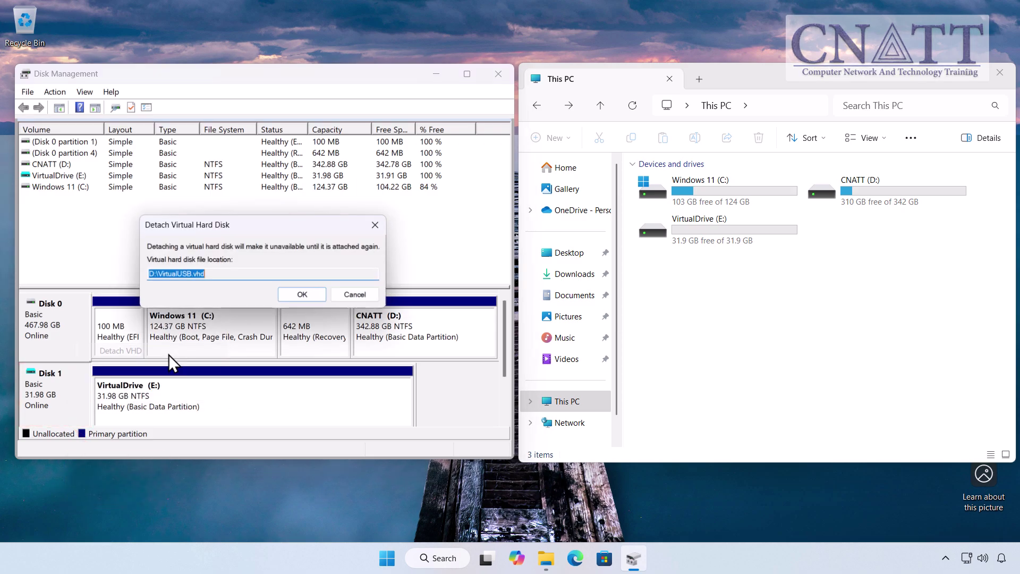
left_click(300, 300)
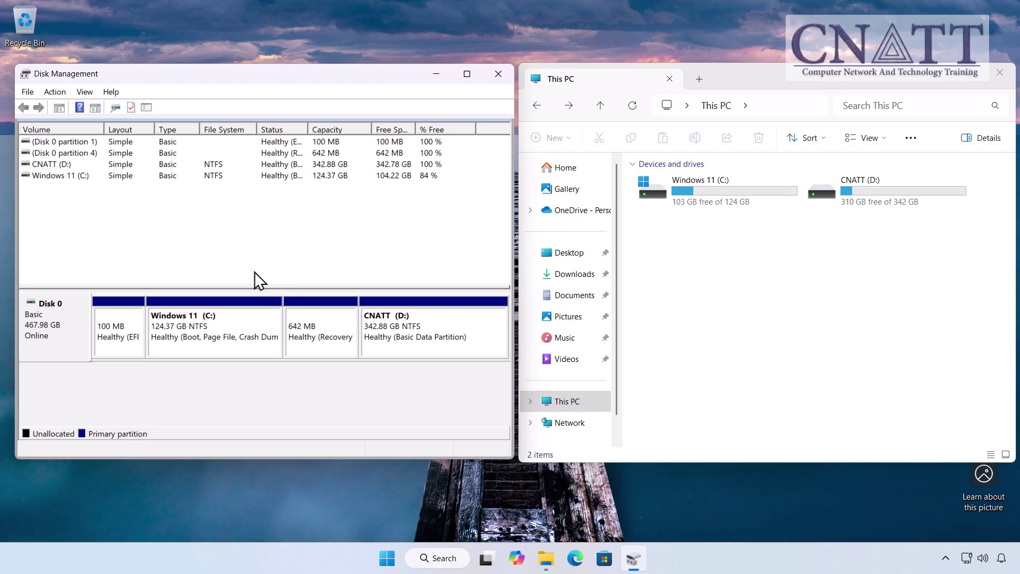
Reattach the virtual disk file D:\VirtualUSB.vhd with Attach VHD
left_click(54, 92)
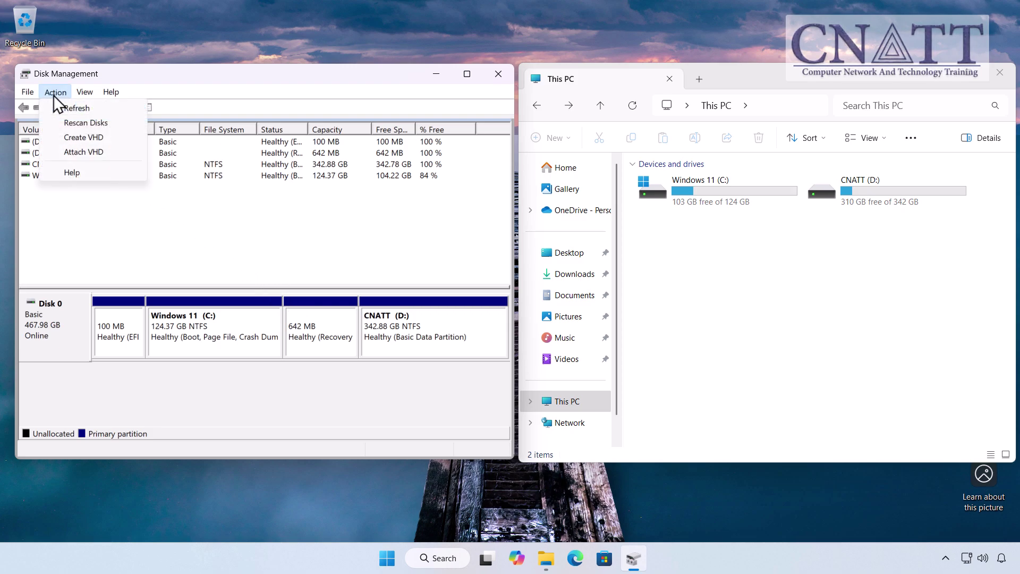
left_click(129, 152)
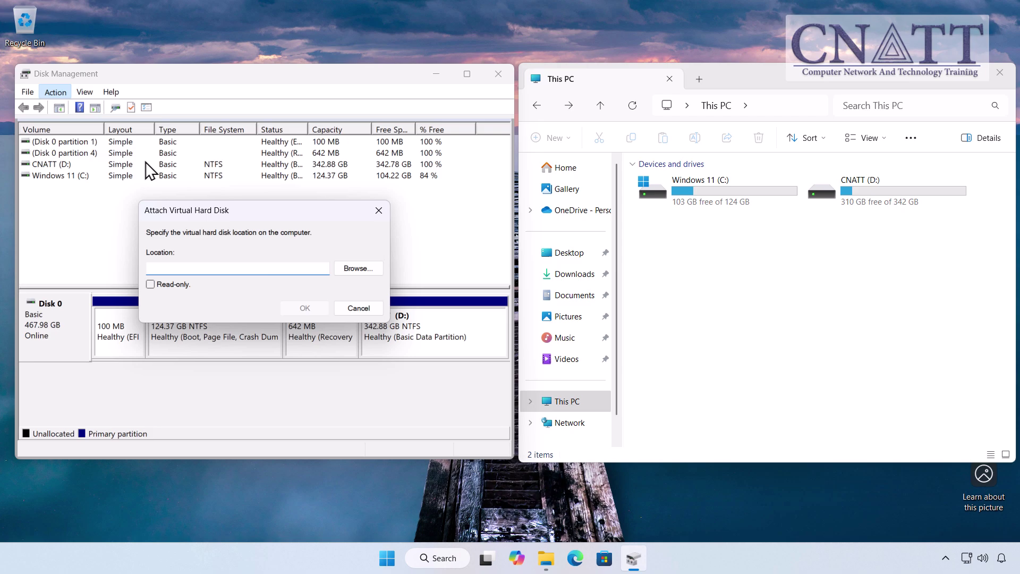
left_click(338, 269)
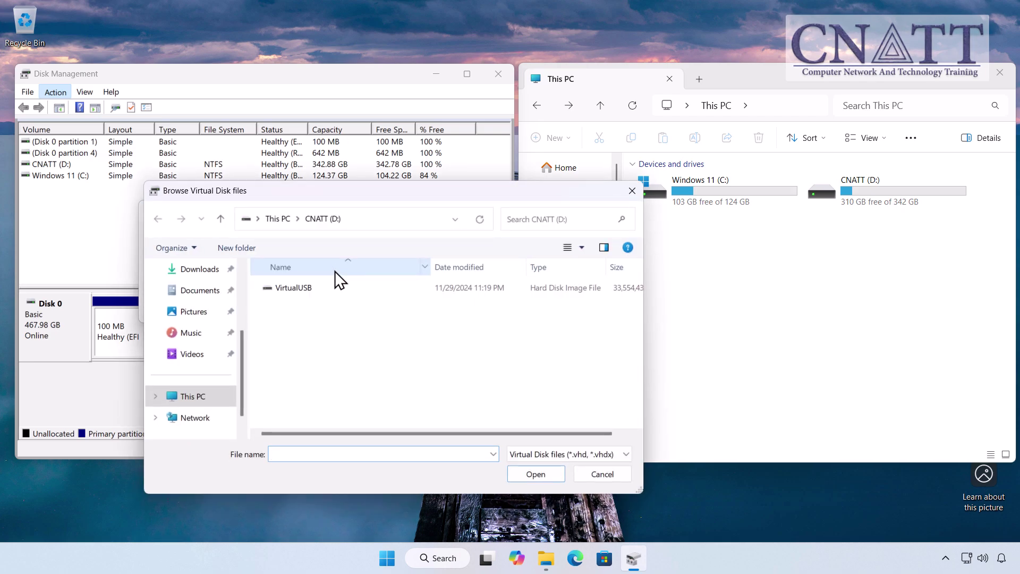
left_click(306, 288)
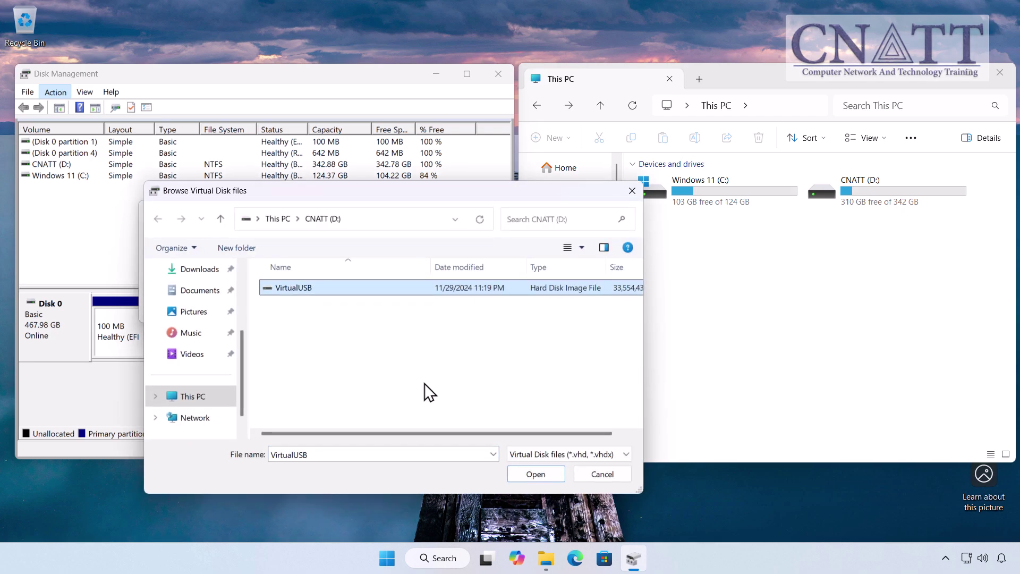
left_click(536, 473)
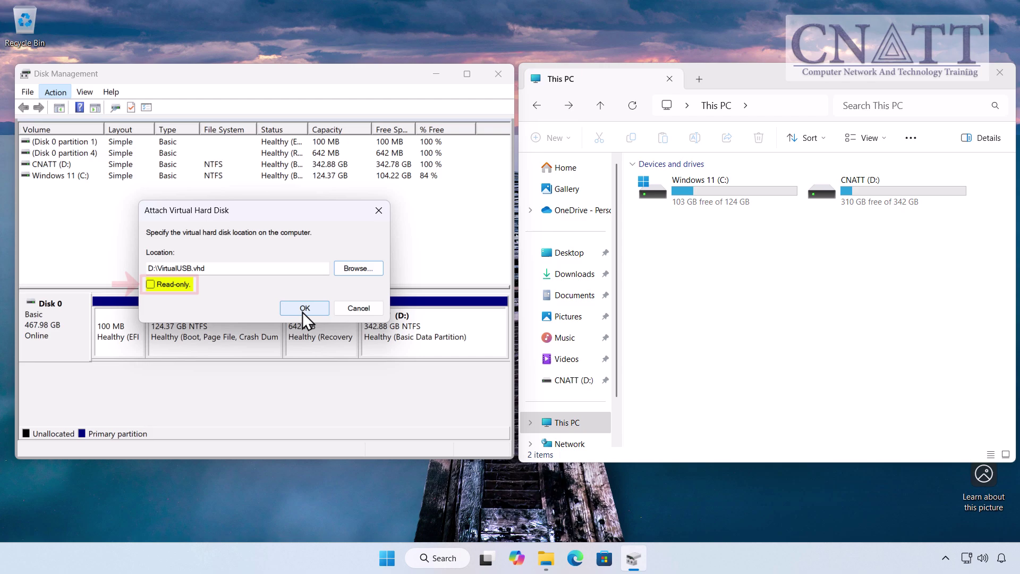
left_click(303, 312)
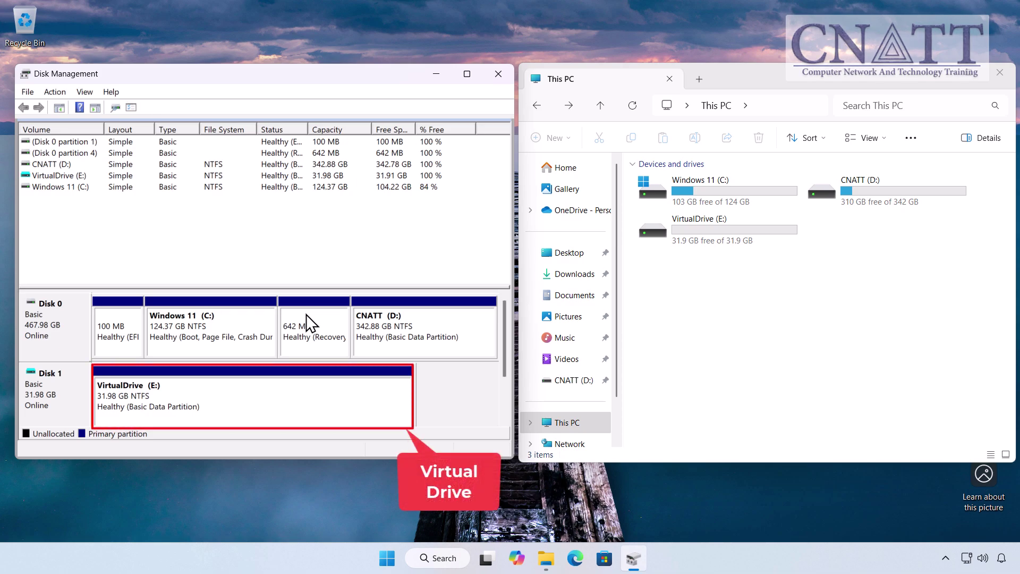
Change VirtualDrive's drive letter from E: to V:, accept the warning, and refresh This PC
right_click(290, 392)
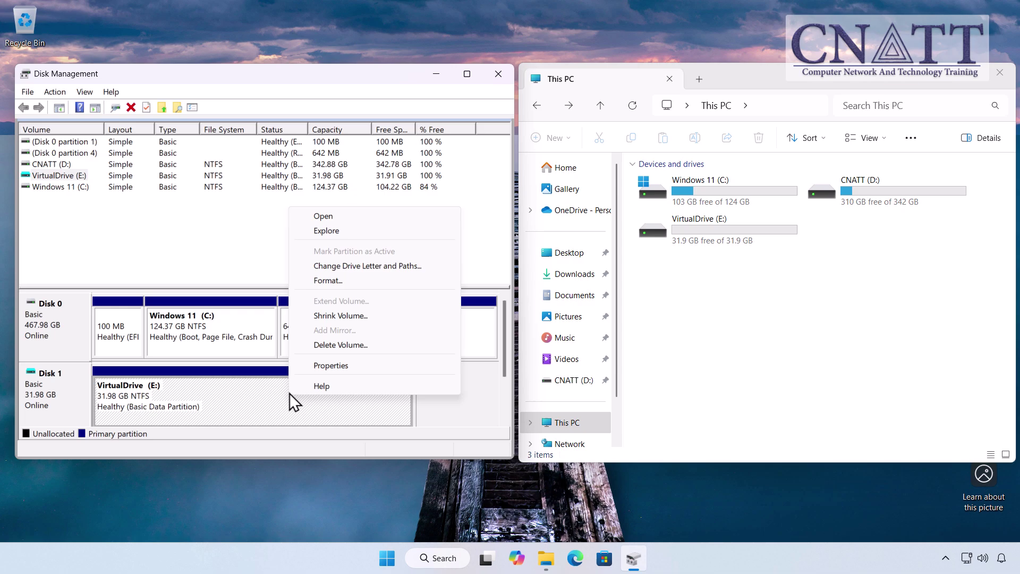
left_click(398, 271)
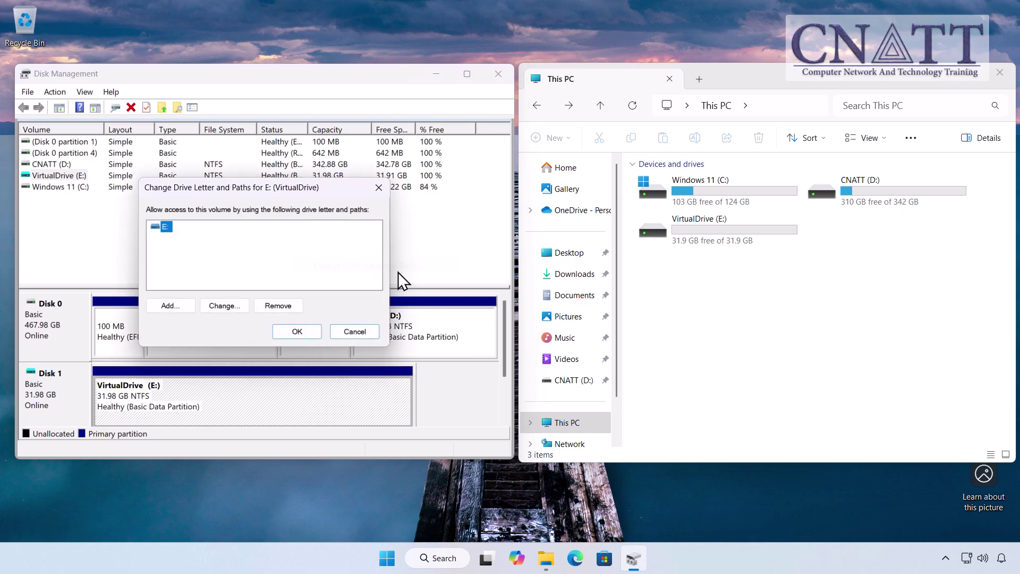
left_click(226, 305)
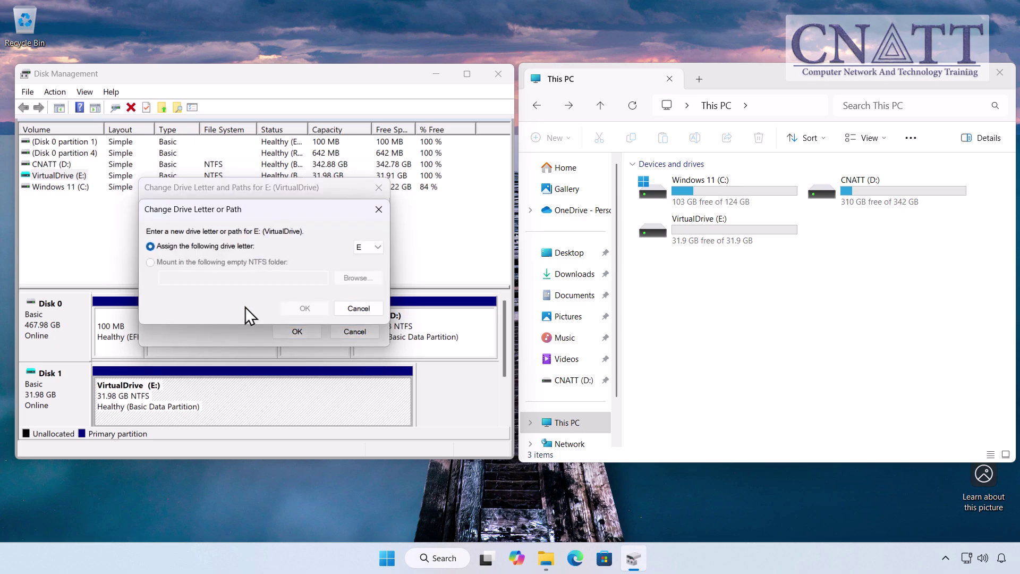
left_click(375, 251)
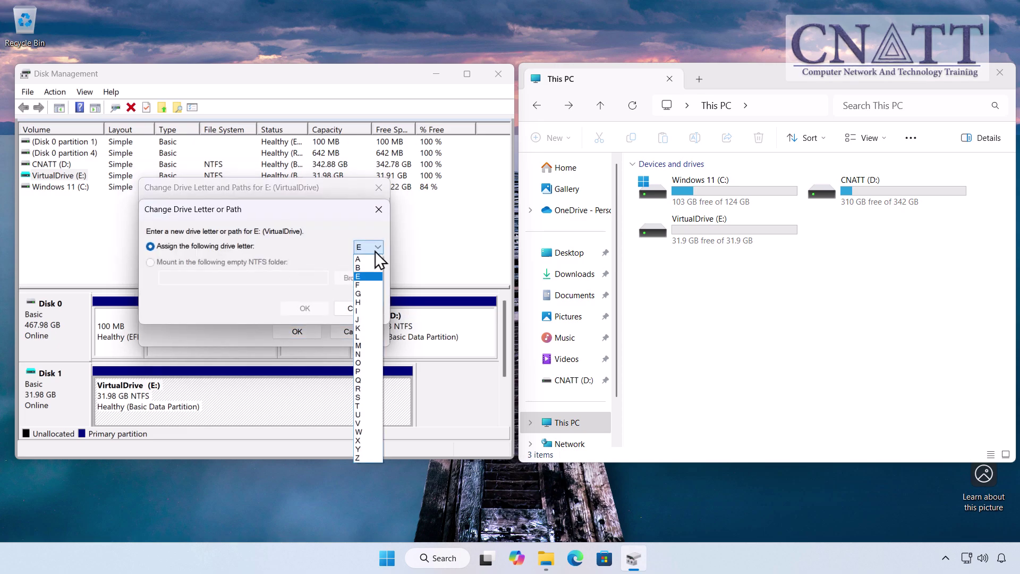
left_click(362, 424)
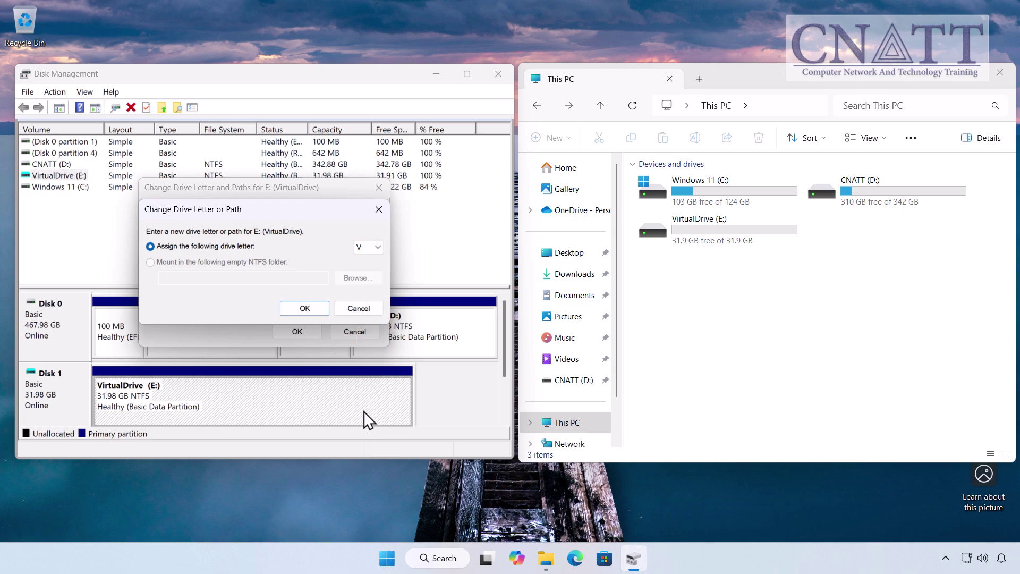
left_click(317, 310)
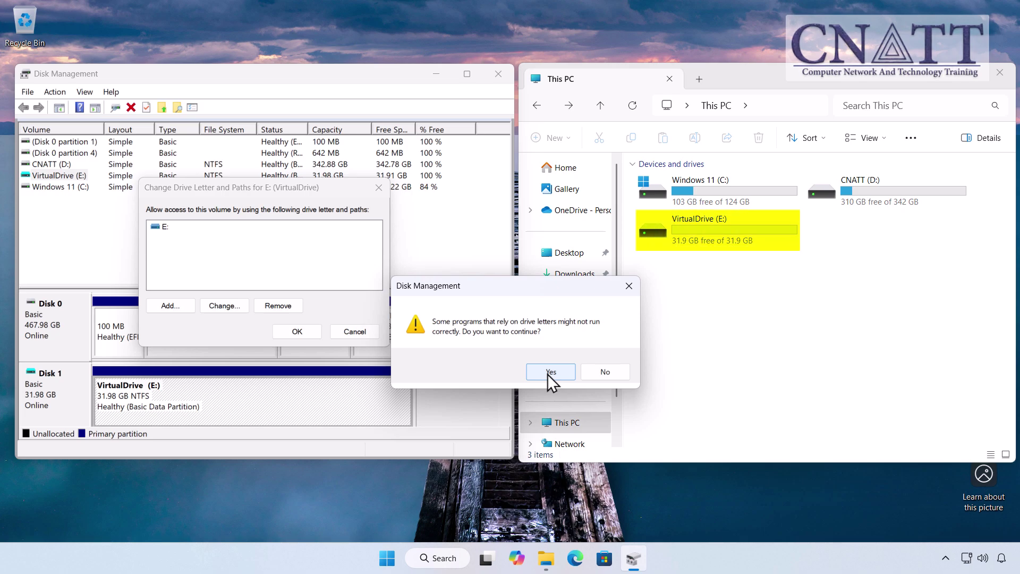
left_click(548, 372)
left_click(530, 423)
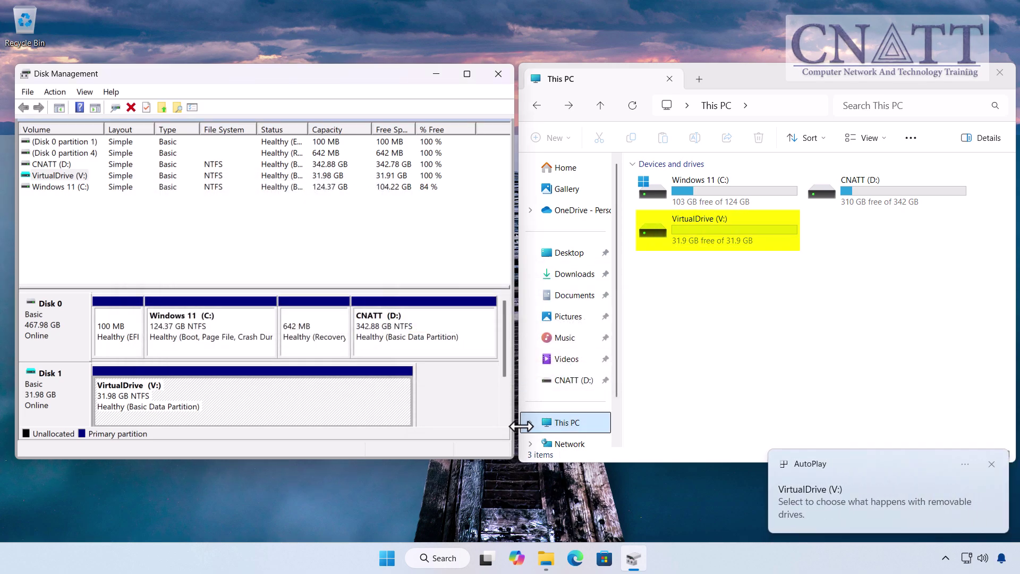